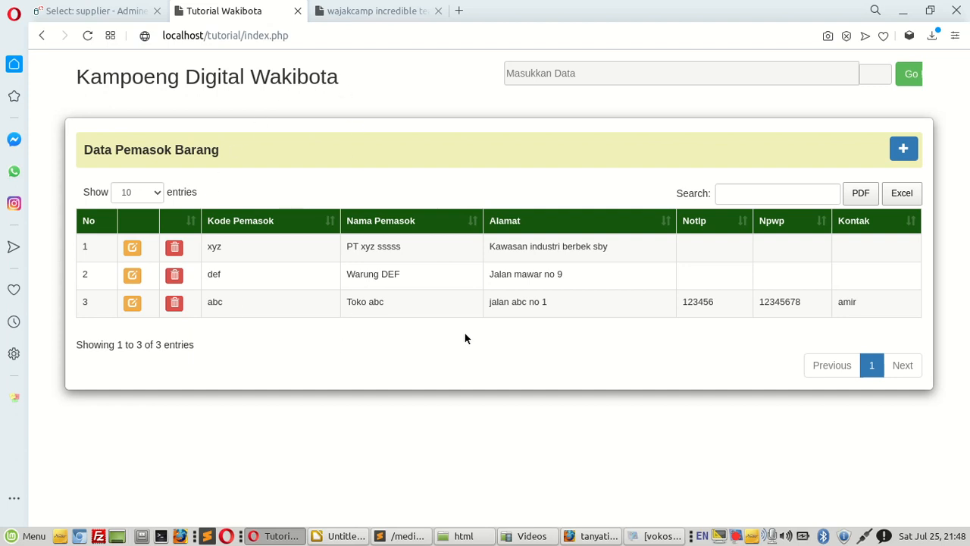
Step: Start a new supplier record and set its Idsupplier to kgb
left_click(905, 148)
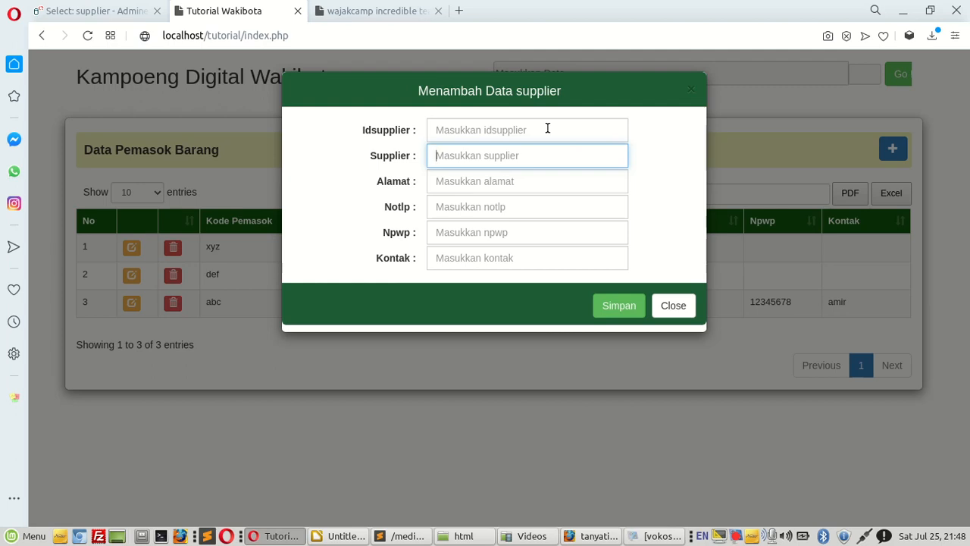
left_click(543, 129)
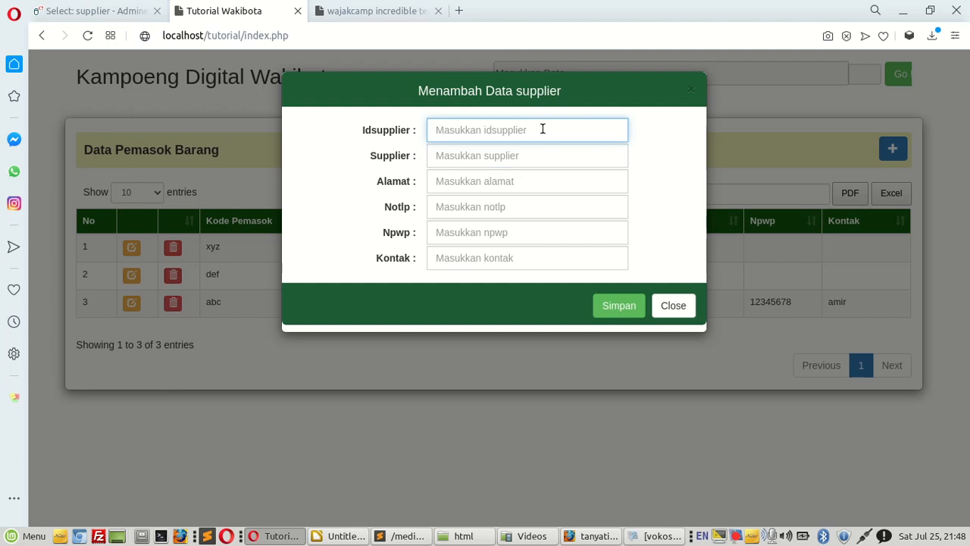
type("kgb")
Step: Enter "Kelompok Gaya Bebas" as the supplier name of the new record
left_click(467, 157)
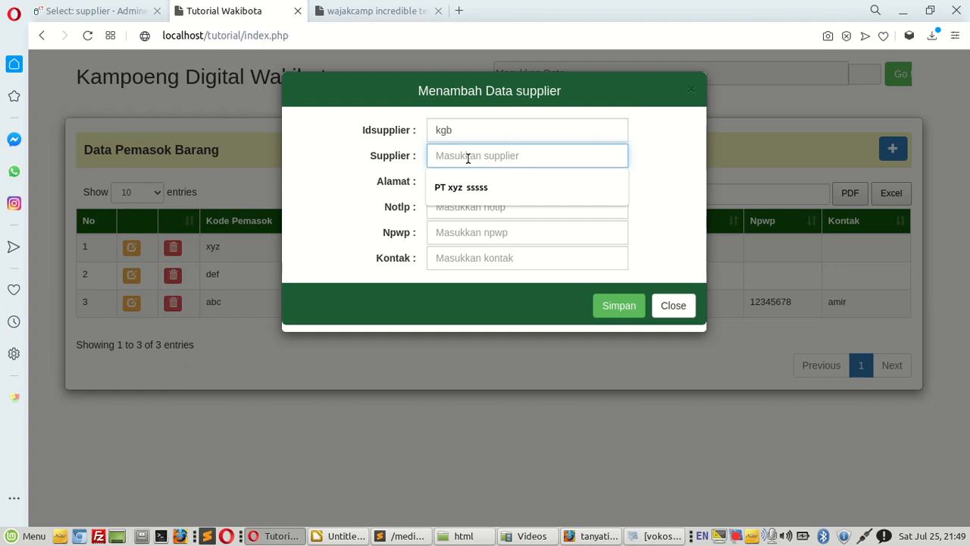
type("Kelompk")
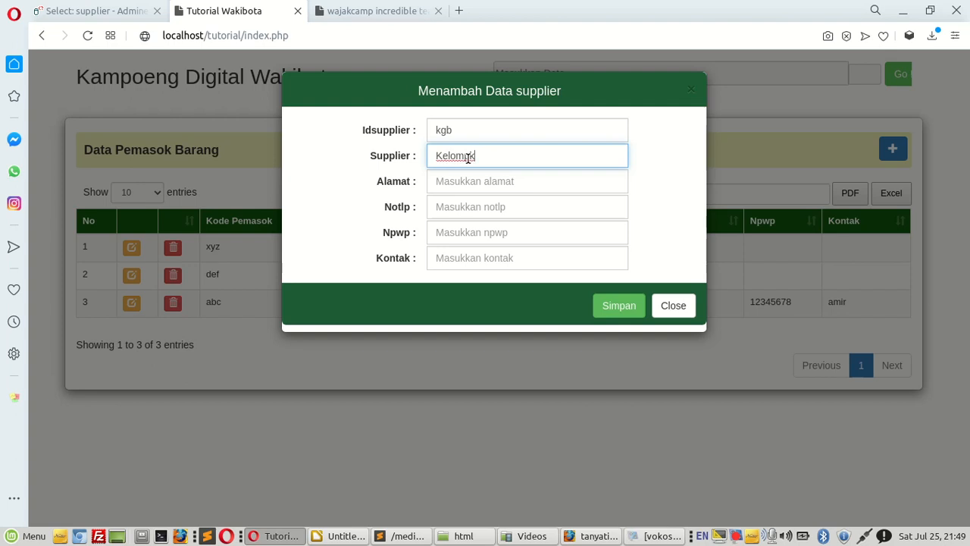
key("BackSpace")
type("ok ")
type("Gaya ")
type("Beabs")
key("BackSpace")
key("BackSpace")
key("BackSpace")
key("BackSpace")
type("ebas")
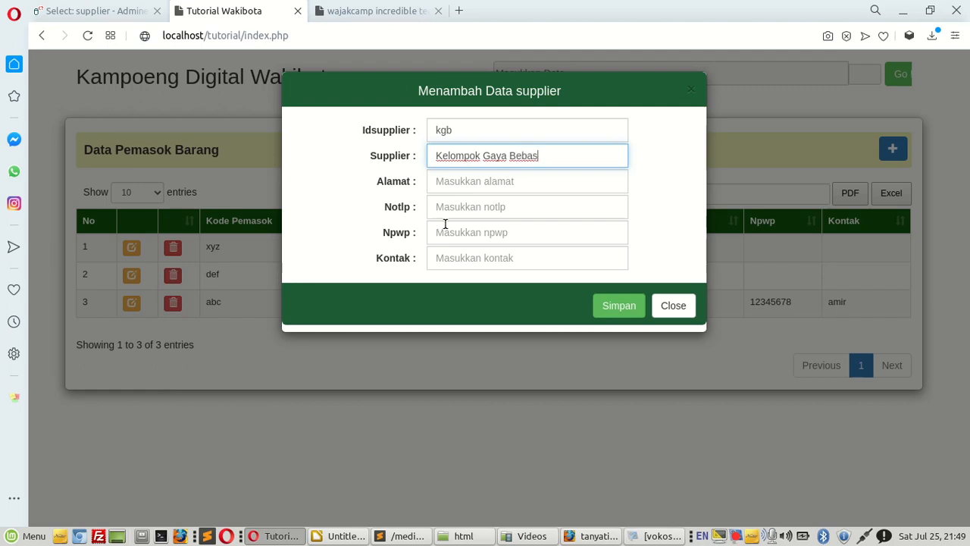
Step: Fill in the new supplier's address in the Alamat field
left_click(457, 179)
type("Jal")
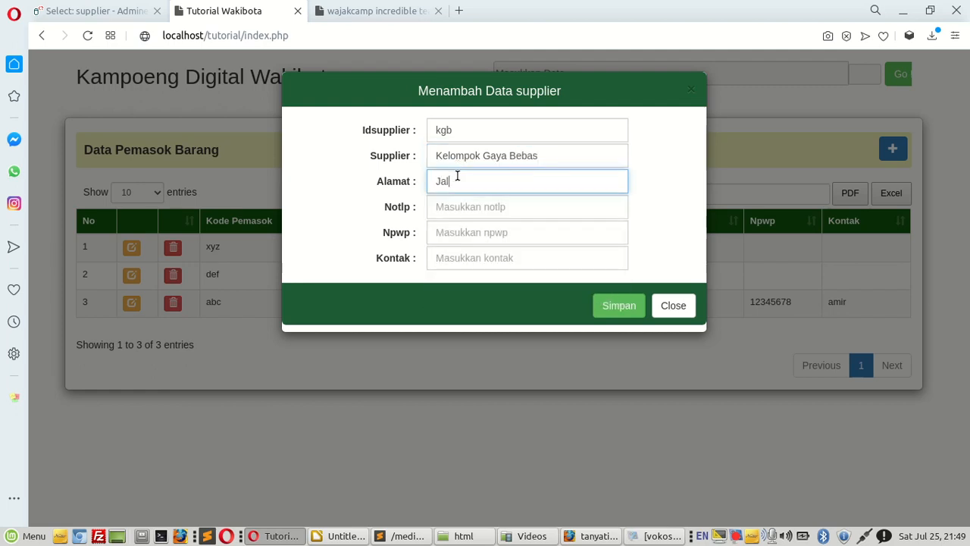
type("n sana boleh sini boleh")
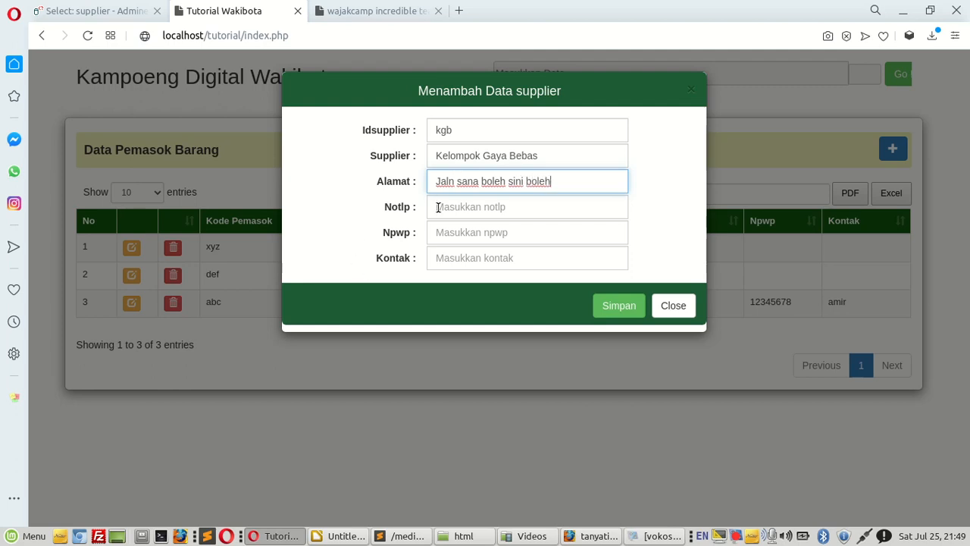
Step: Fill in the supplier's phone number, leave Npwp and Kontak empty, and save the new record
left_click(467, 211)
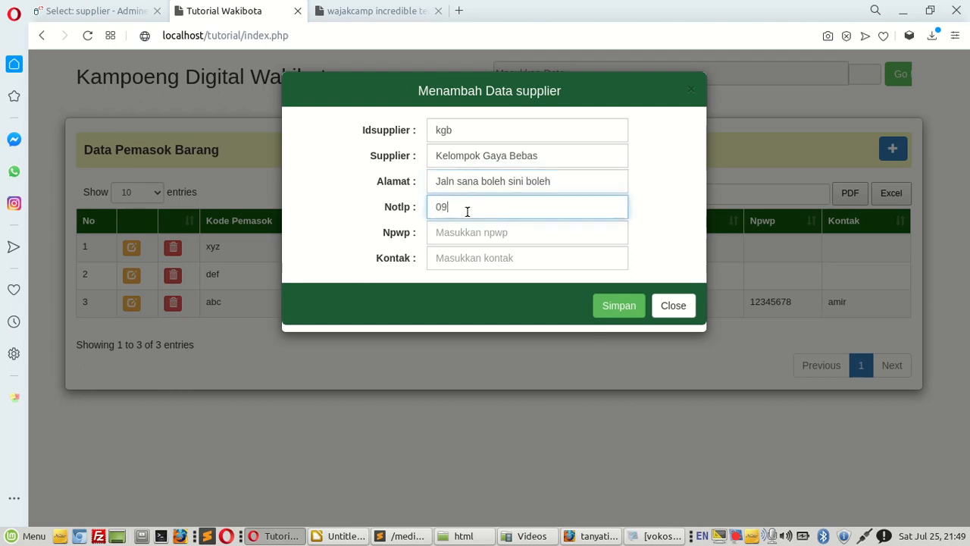
left_click(623, 306)
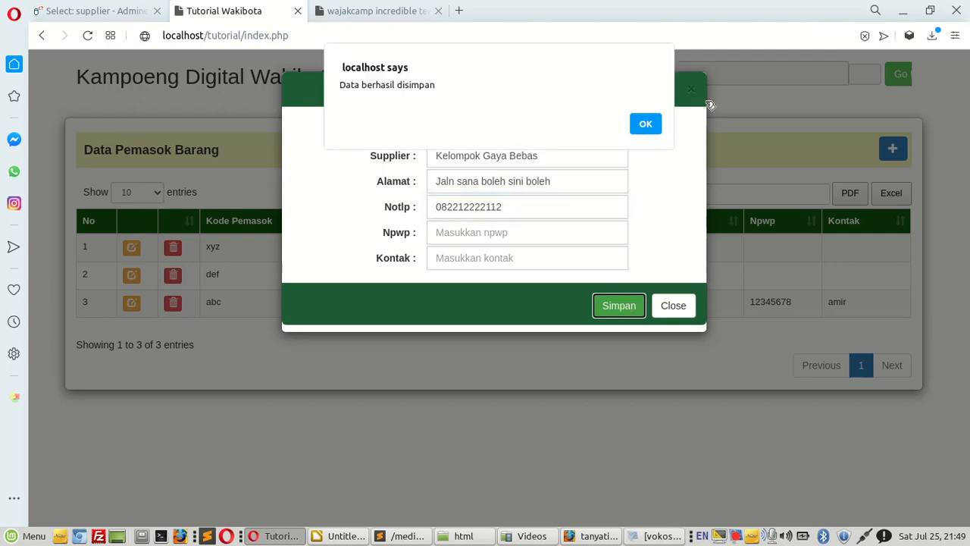
left_click(645, 124)
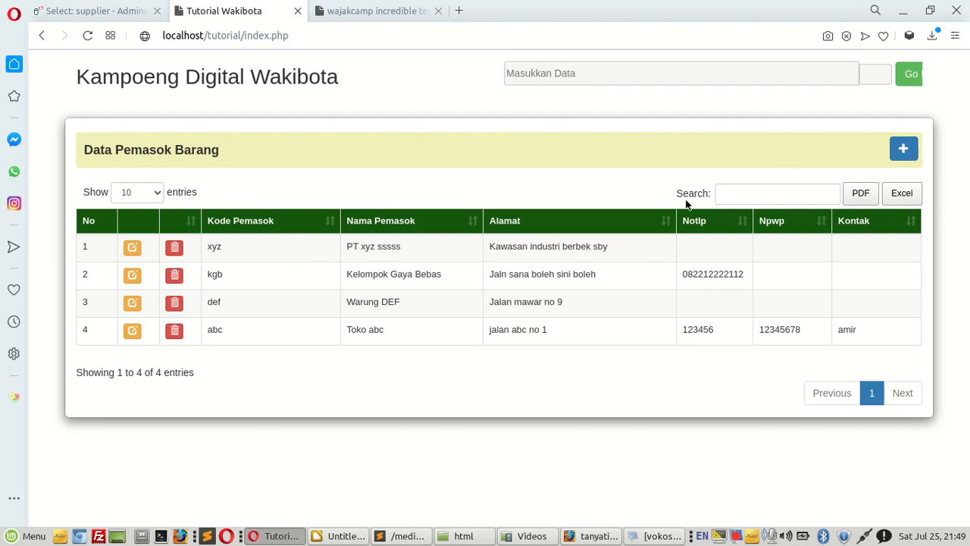
Step: Reopen the blank supplier entry form and switch to the LibreOffice Draw diagram
left_click(908, 155)
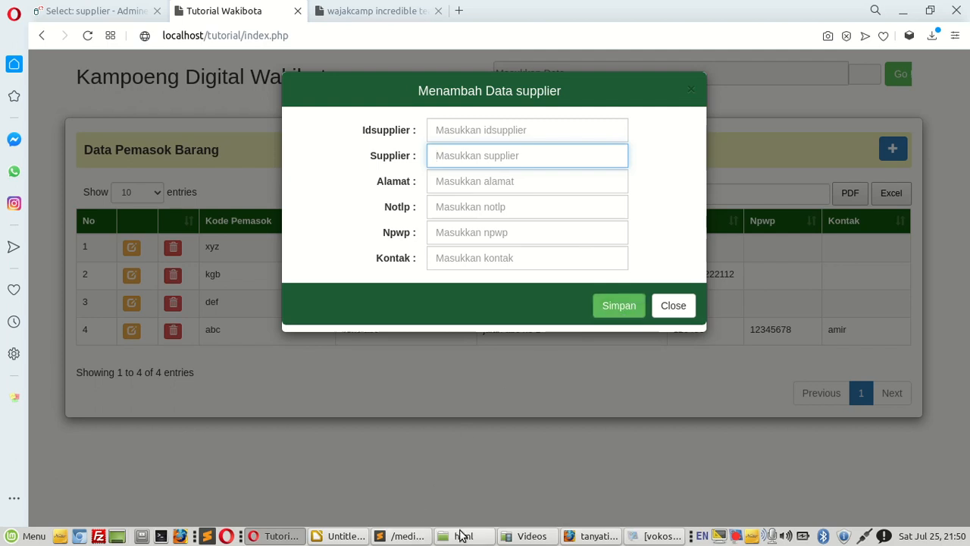
left_click(350, 539)
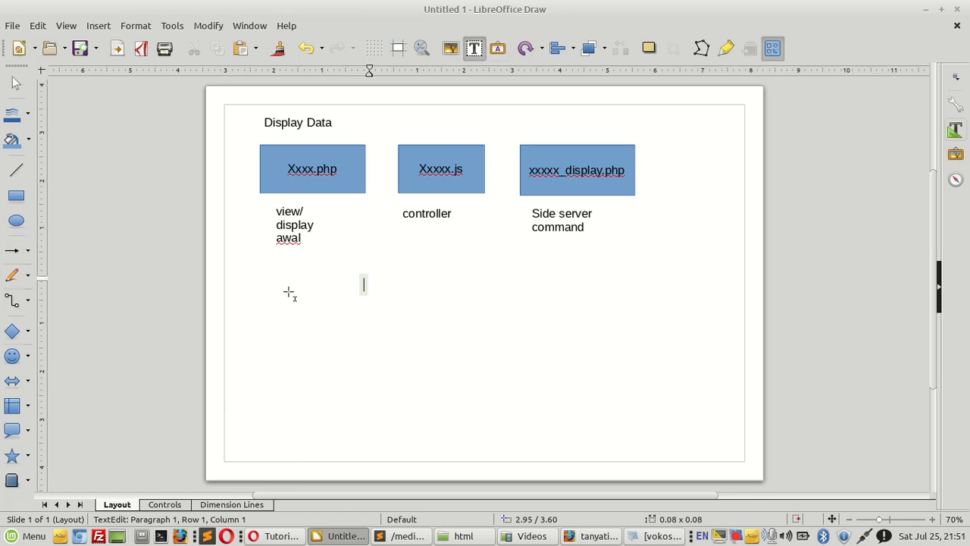
left_click(269, 278)
type("Entry")
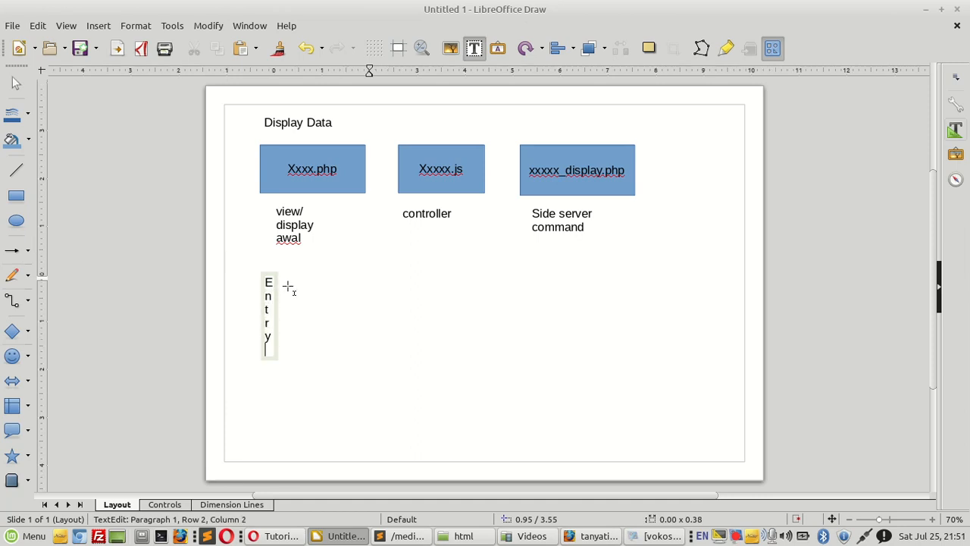
key("BackSpace")
key("BackSpace")
key("BackSpace")
key("BackSpace")
key("BackSpace")
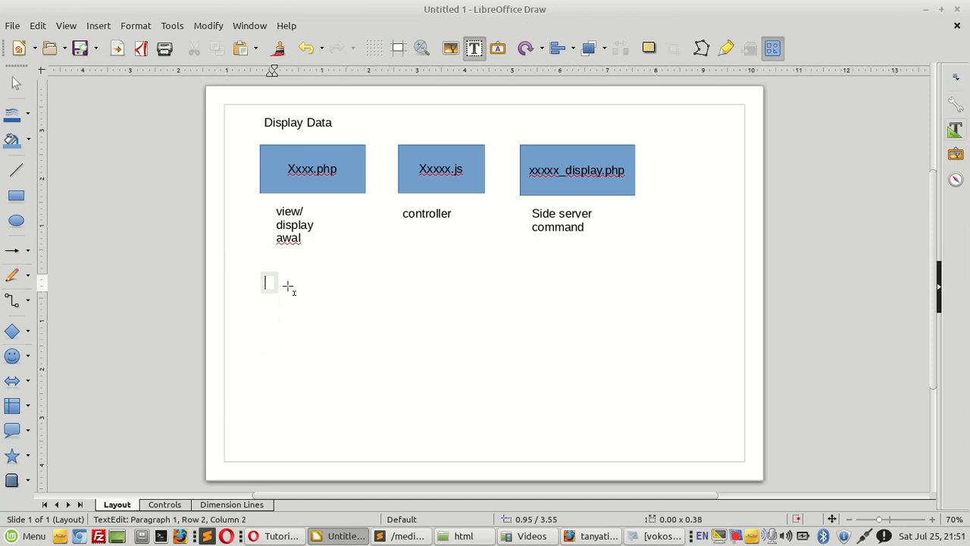
left_click(335, 311)
Step: Add a text label "Entry Data" below the "view/display awal" caption, in line with the "Display Data" heading
left_click(269, 280)
type("Entry Data")
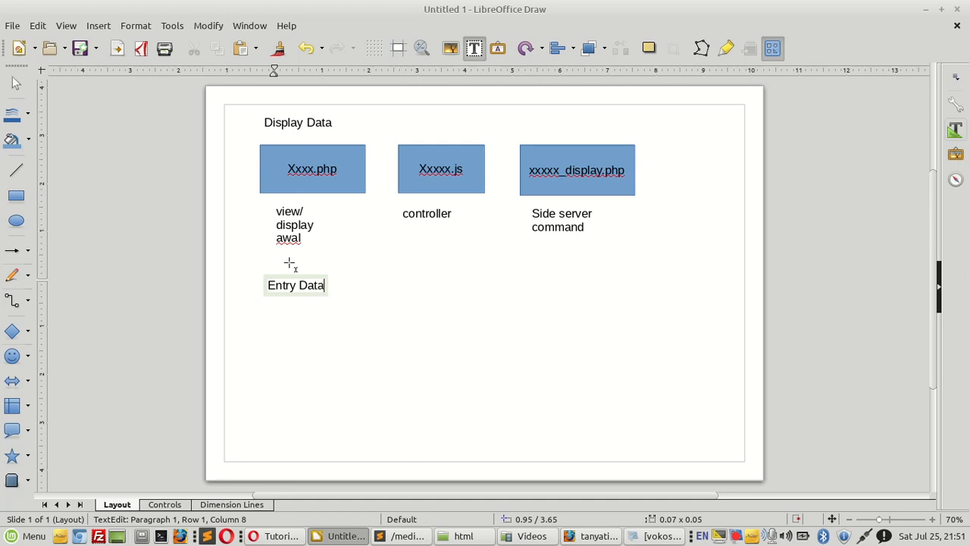